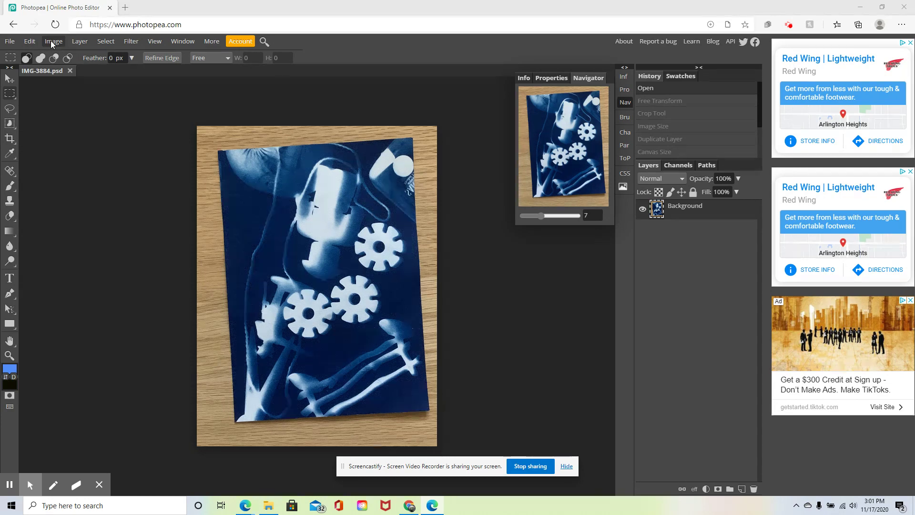
- Rotate the Background layer 2.6° clockwise with a committed transform to straighten the print
left_click(30, 41)
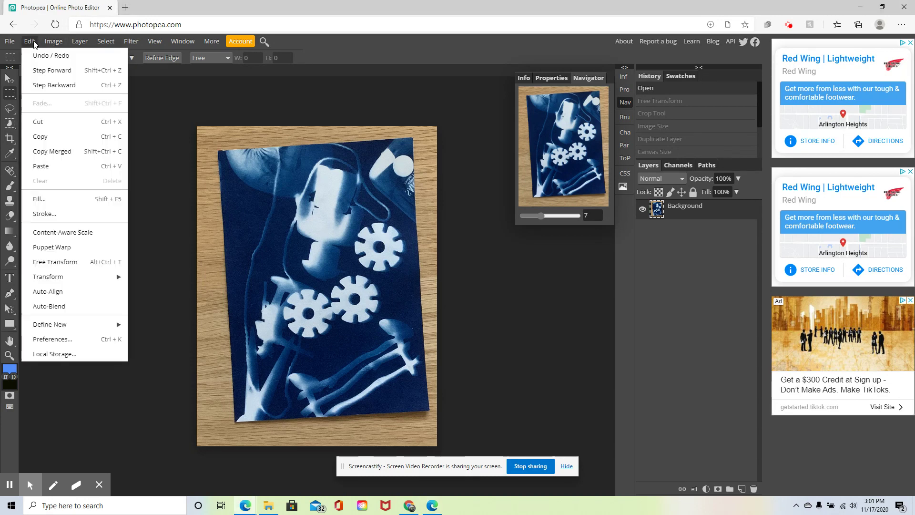
mouse_move(66, 278)
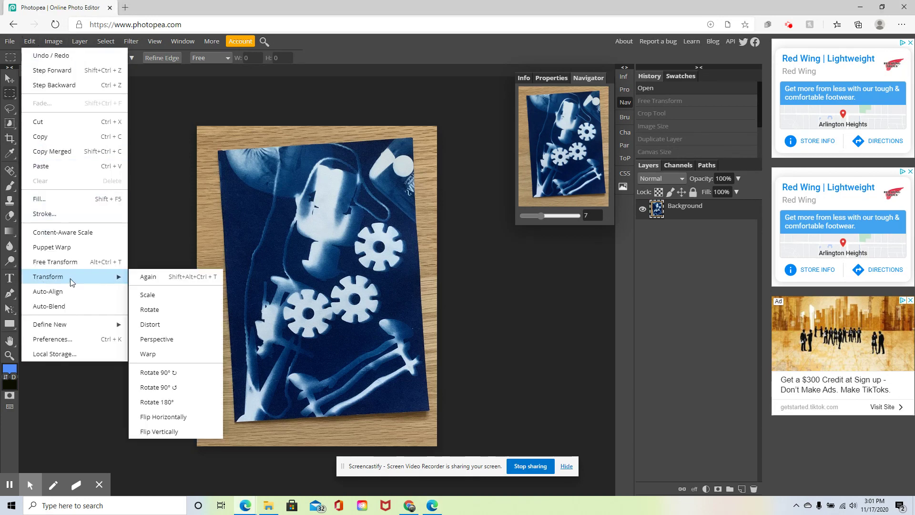
left_click(153, 311)
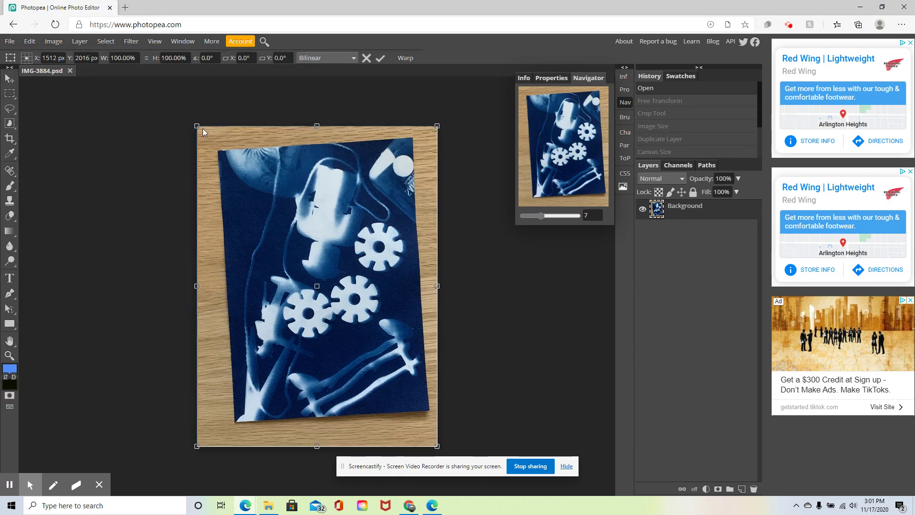
left_click_drag(195, 124, 204, 122)
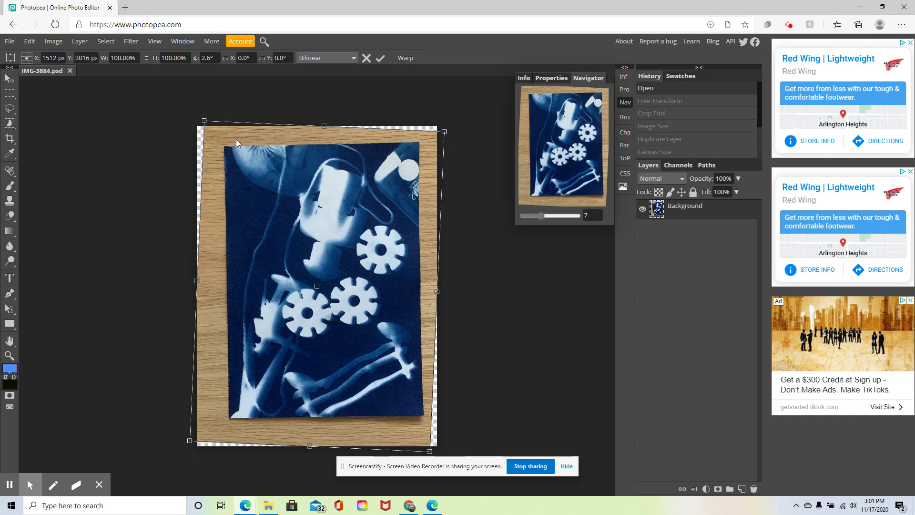
key("Return")
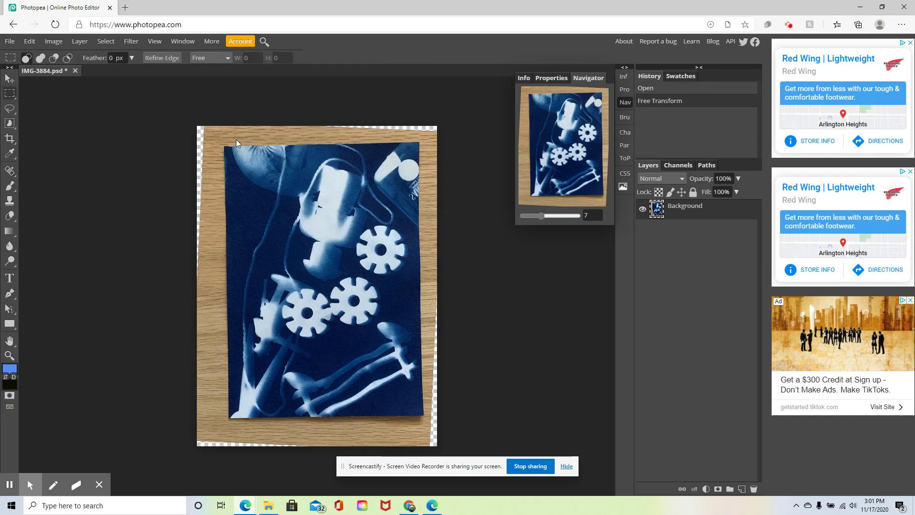
- Crop to the blue cyanotype print, toggling Delete Cropped Pixels and nudging the top edge
left_click(10, 138)
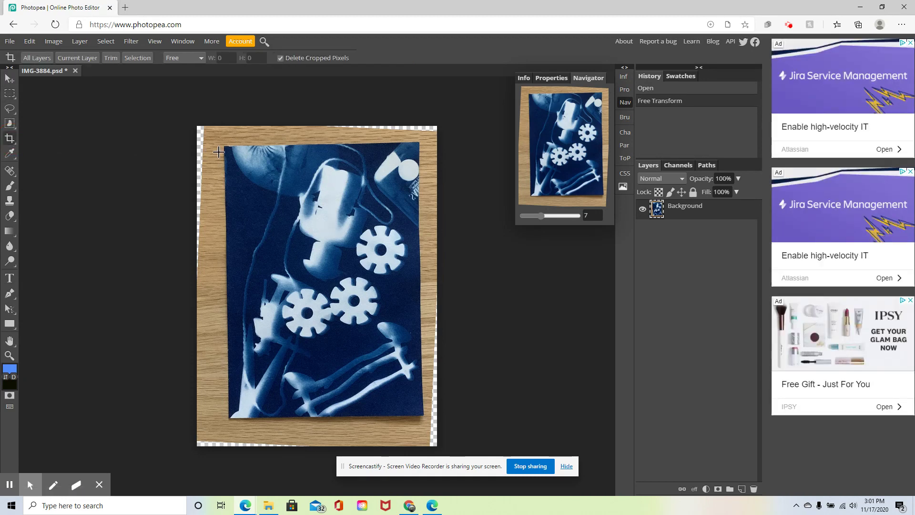
left_click_drag(229, 150, 417, 411)
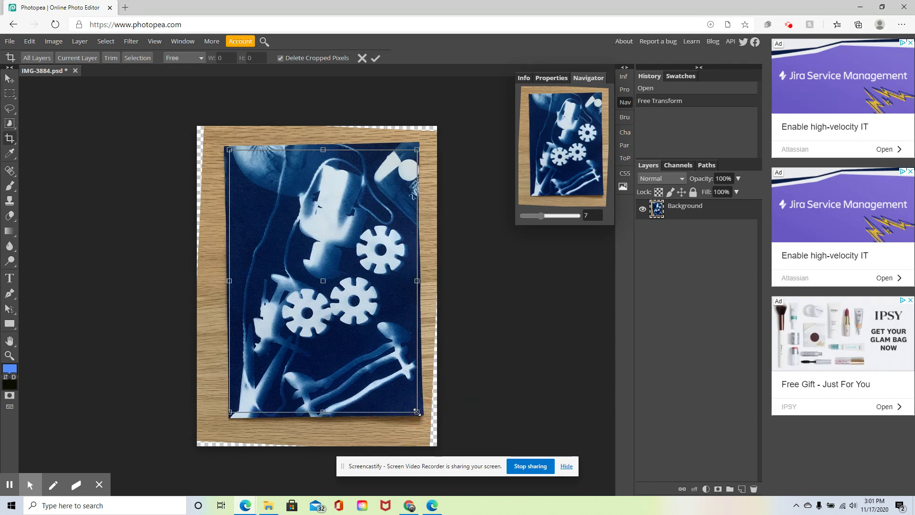
left_click(281, 58)
left_click_drag(325, 149, 325, 148)
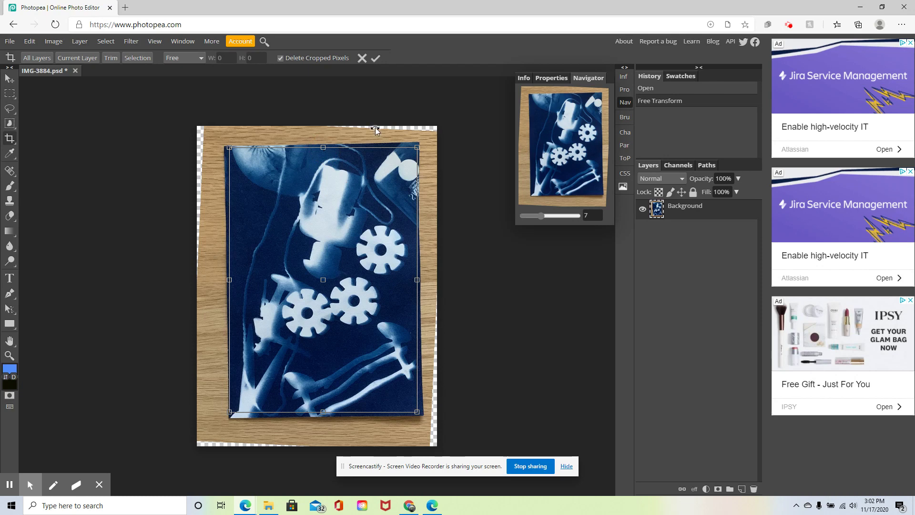
key("Return")
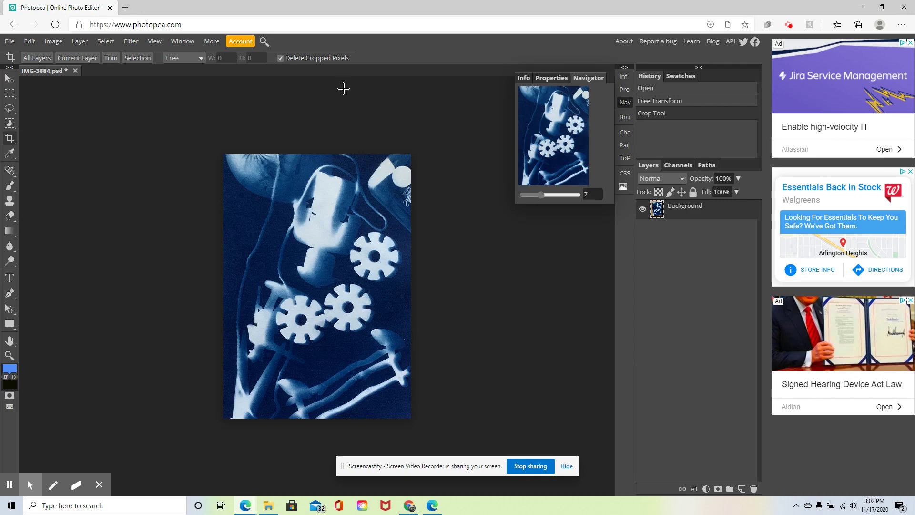
- Resize the image to 5 in wide (7.04 in tall) at 300 DPI in Image Size
left_click(57, 43)
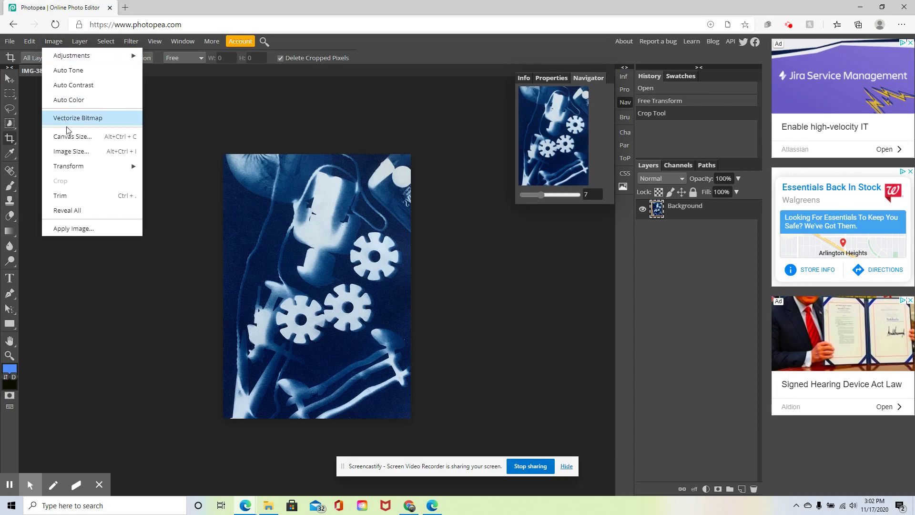
left_click(78, 155)
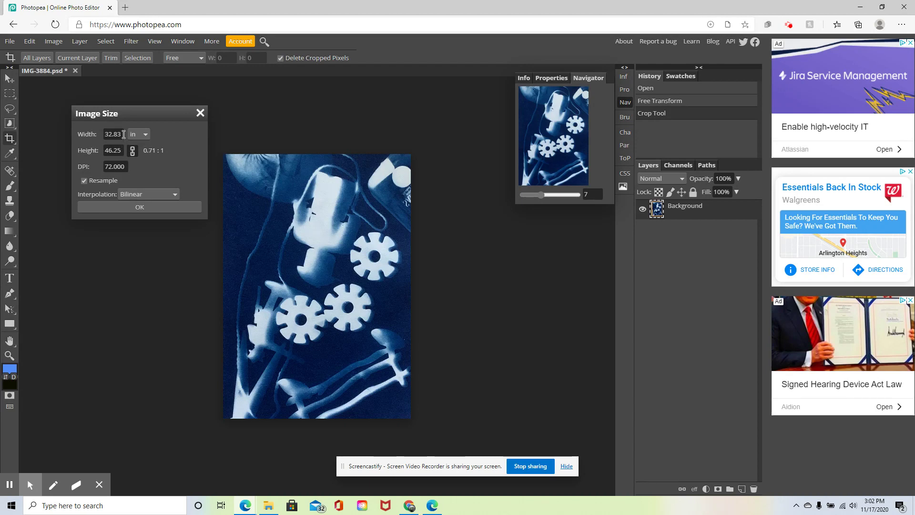
left_click_drag(124, 134, 90, 134)
type("5")
left_click(135, 158)
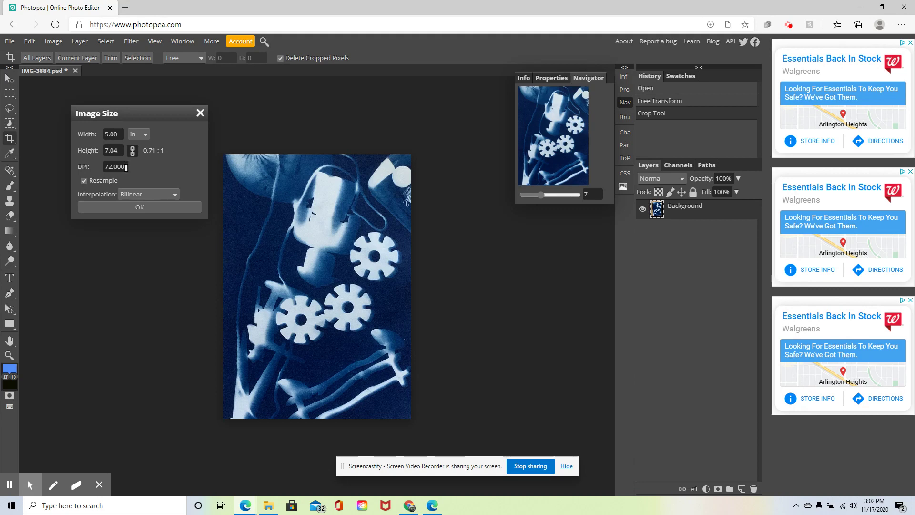
left_click_drag(126, 168, 75, 167)
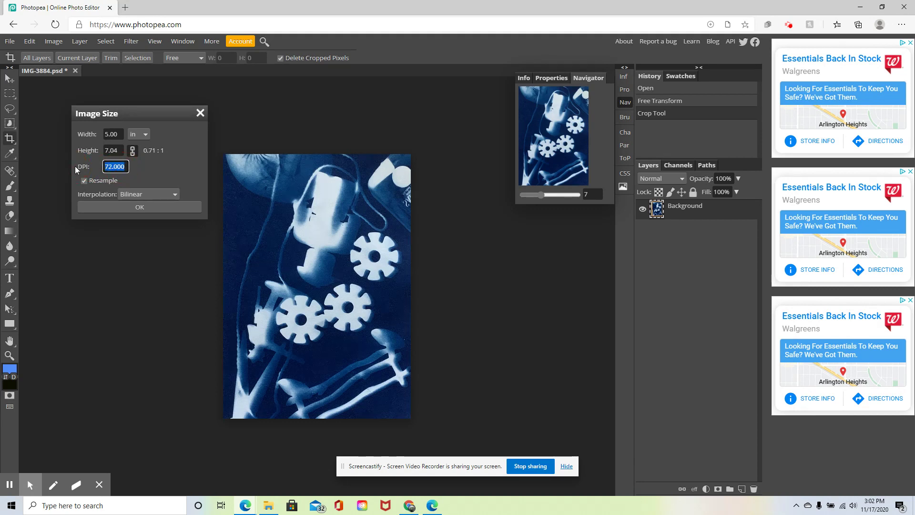
type("300")
left_click(116, 207)
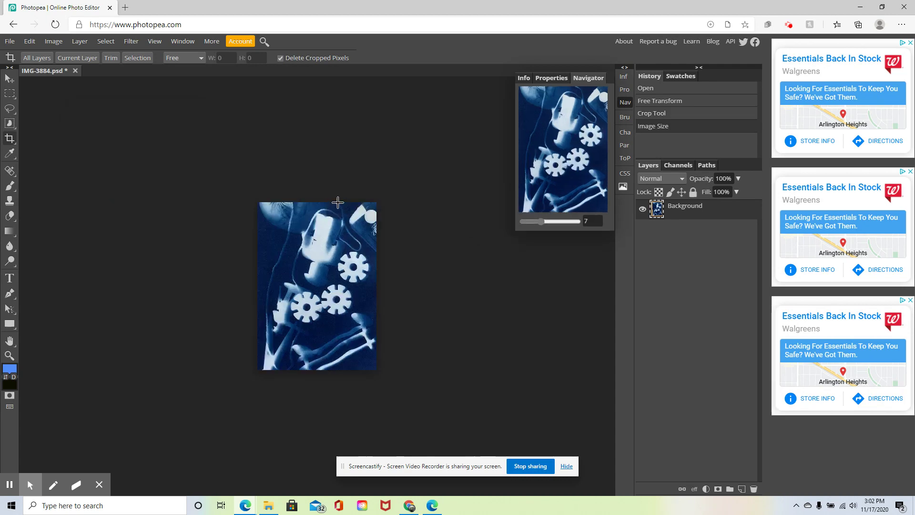
left_click_drag(540, 222, 543, 222)
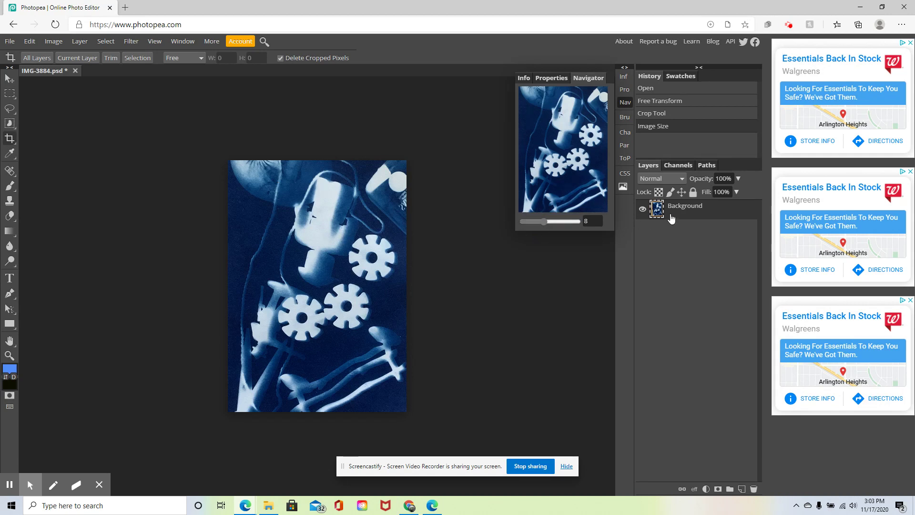
- Duplicate the Background layer into a Background copy layer above it
right_click(694, 214)
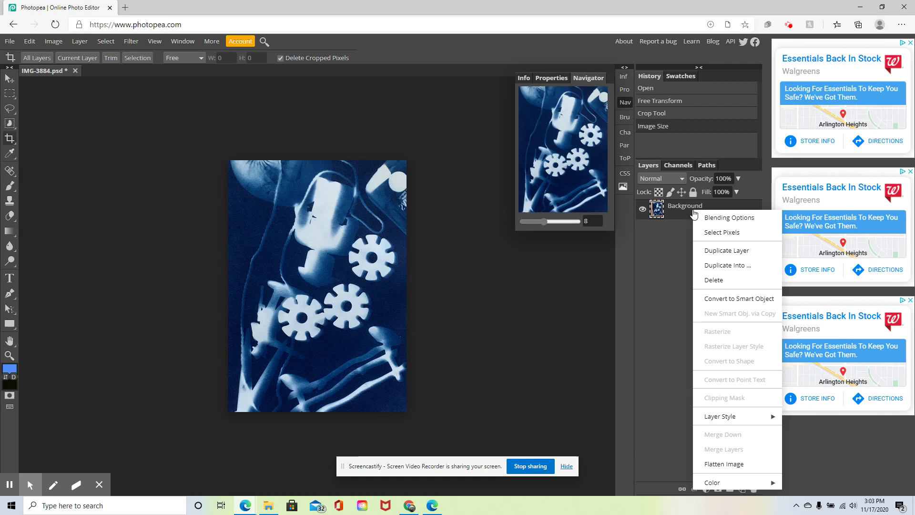
left_click(715, 252)
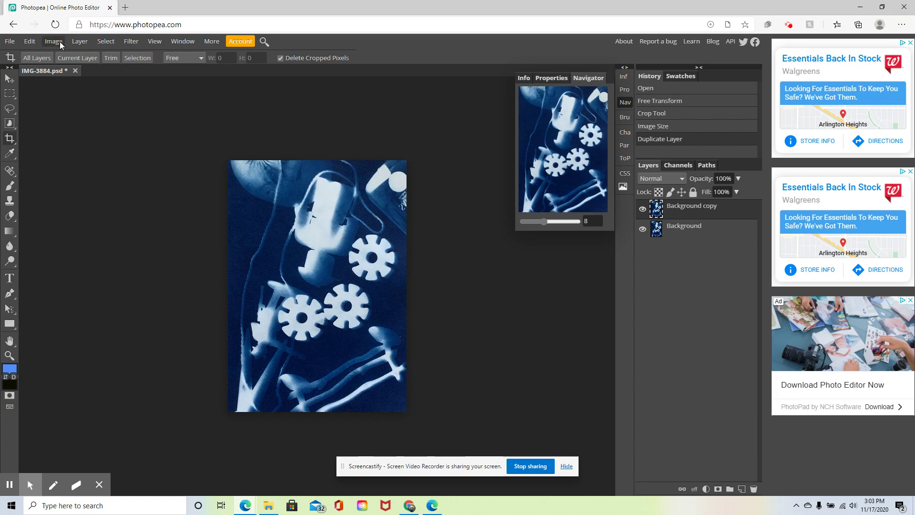
left_click(81, 42)
mouse_move(59, 43)
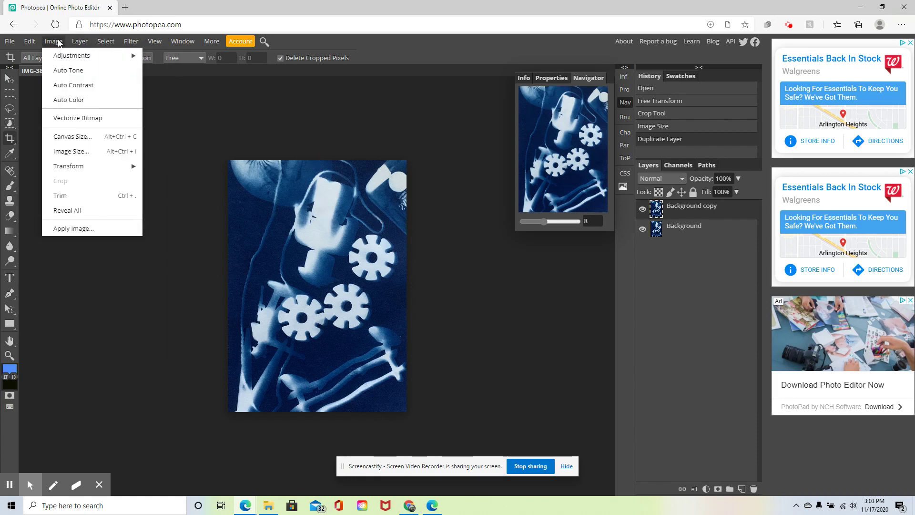
- Set the canvas width to 10 in with a left-middle anchor, adding transparent space on the right
left_click(70, 136)
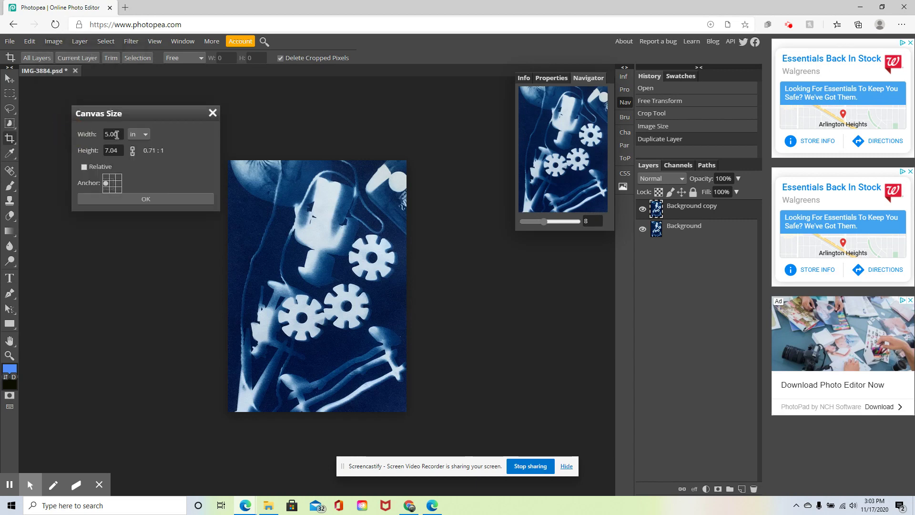
left_click(109, 134)
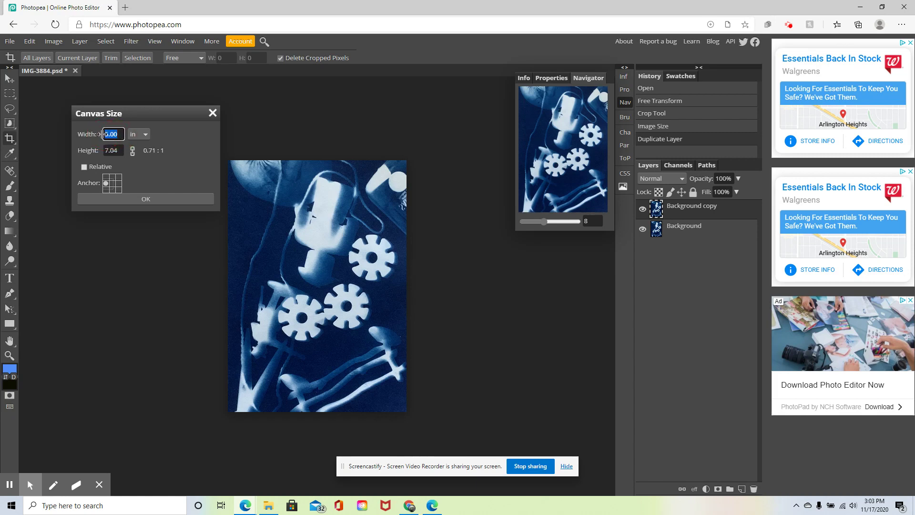
type("10")
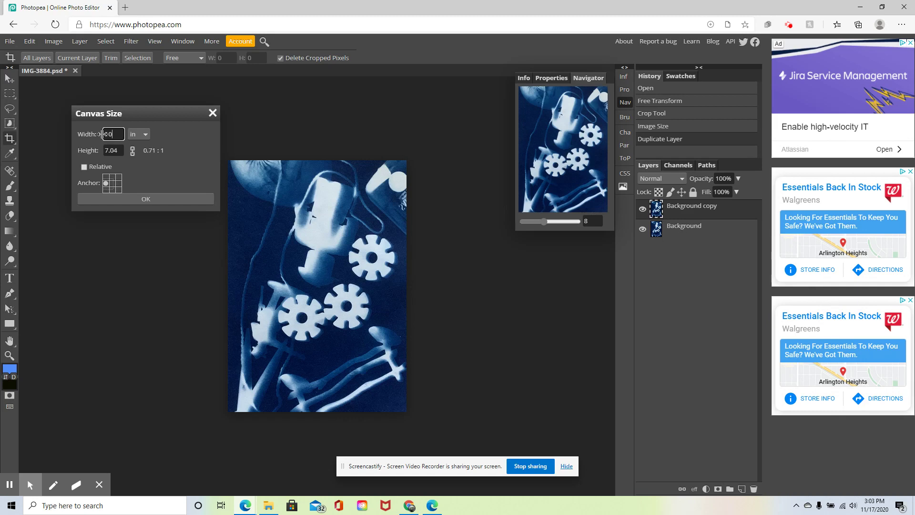
left_click(106, 185)
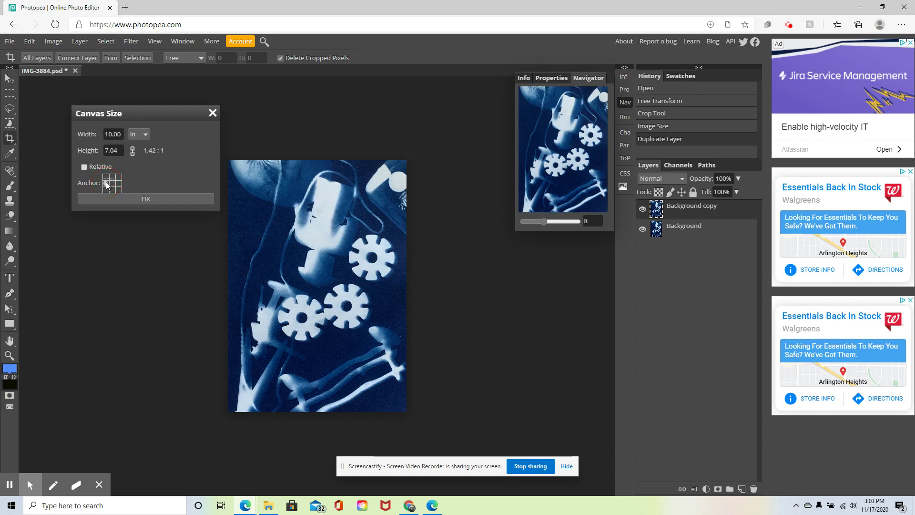
left_click(149, 199)
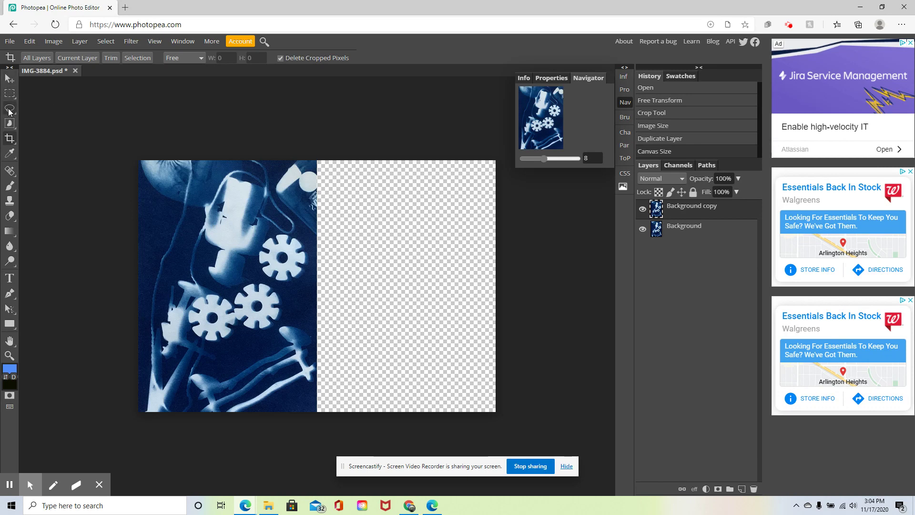
- Drag the Background copy layer into the empty right half of the canvas
left_click(10, 79)
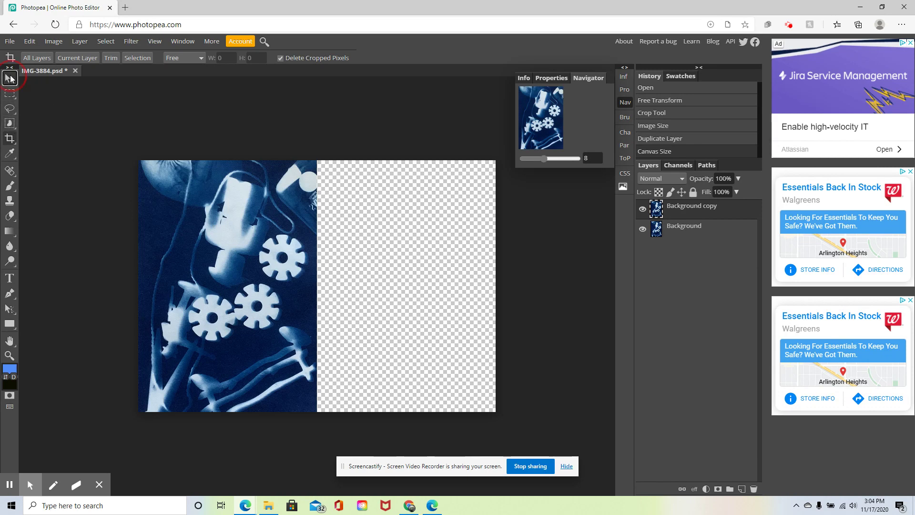
left_click_drag(190, 225, 369, 225)
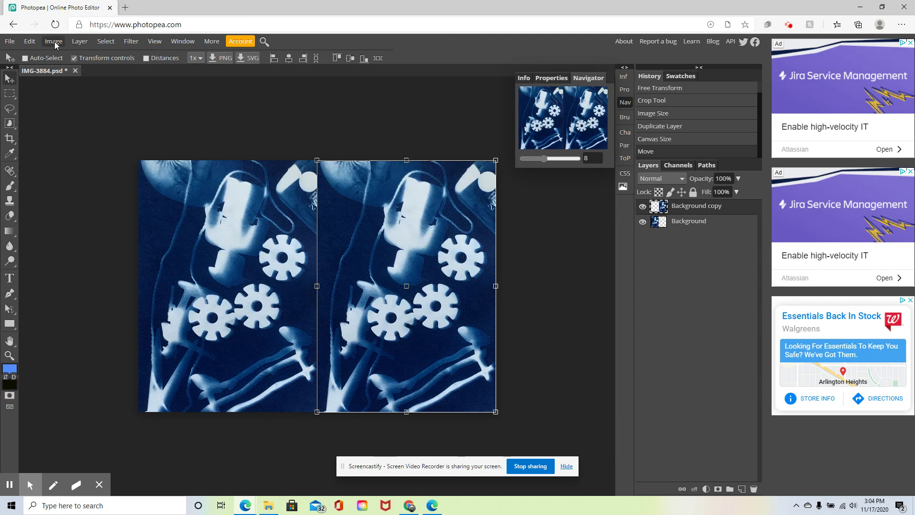
- Flip the Background copy layer horizontally so it mirrors the left print
left_click(36, 41)
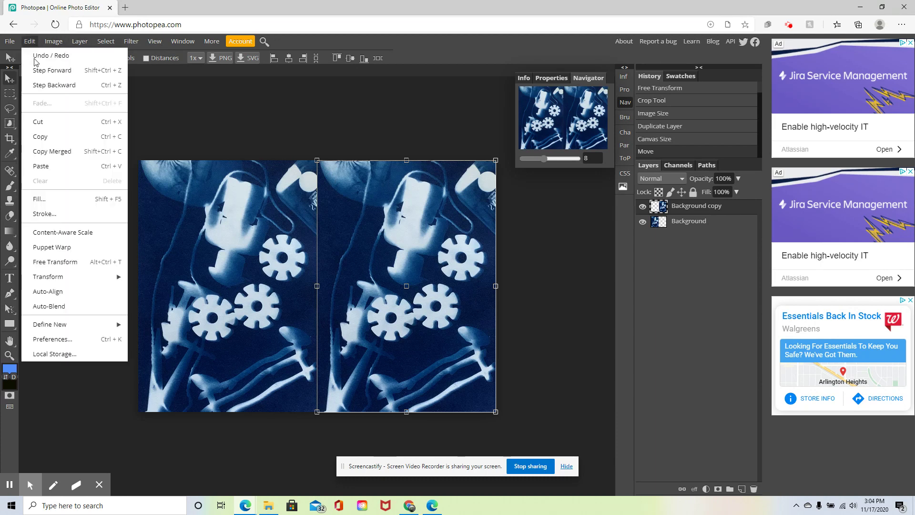
mouse_move(76, 278)
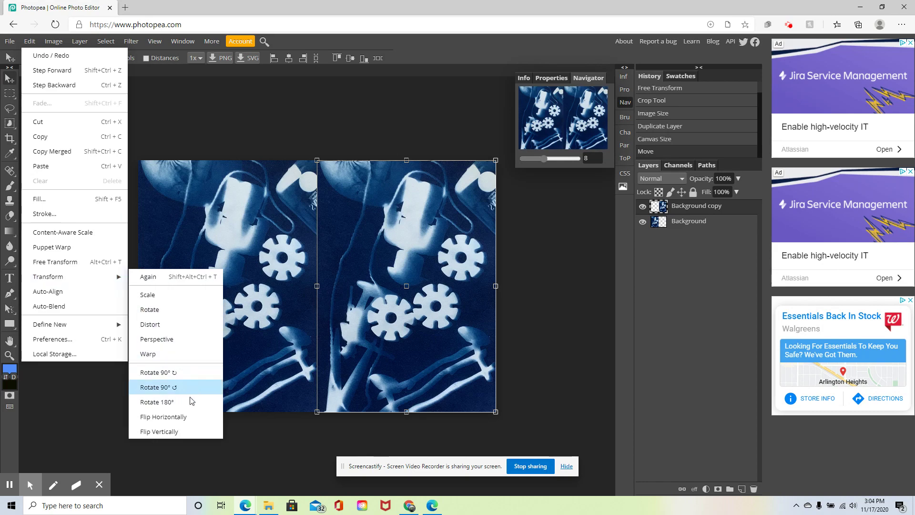
left_click(185, 418)
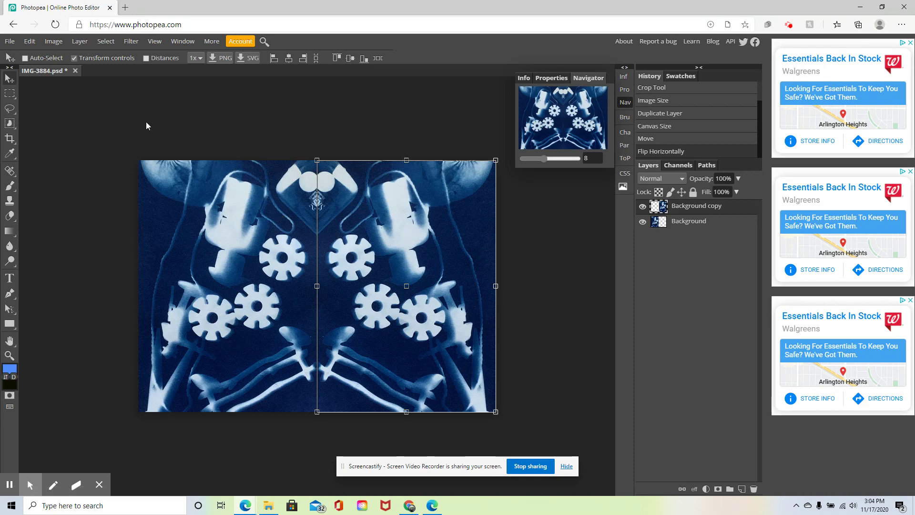
left_click(55, 41)
mouse_move(61, 58)
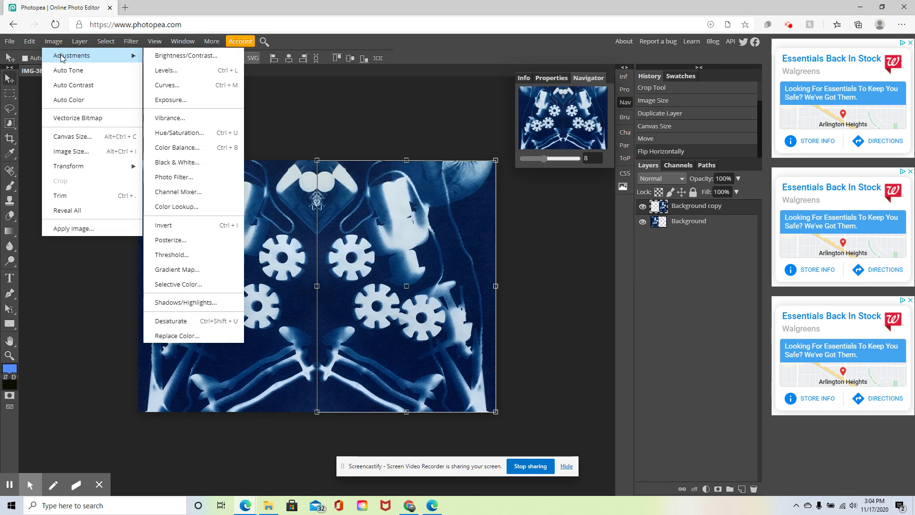
- Invert the right-hand copy's colours, then desaturate it into a grey negative
left_click(188, 225)
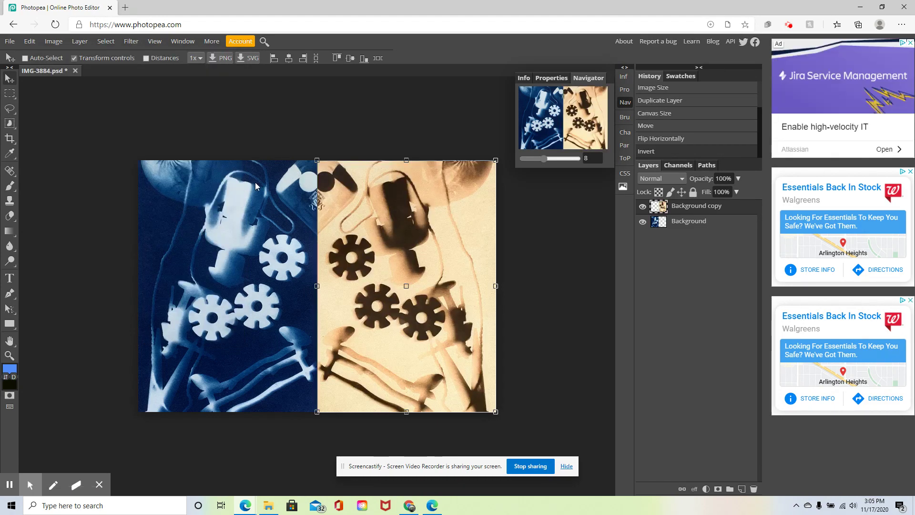
left_click(10, 109)
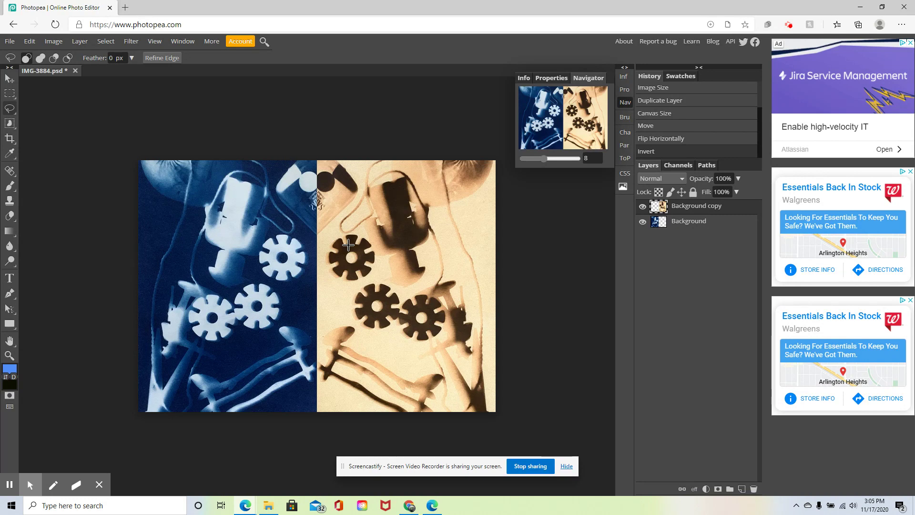
left_click(54, 42)
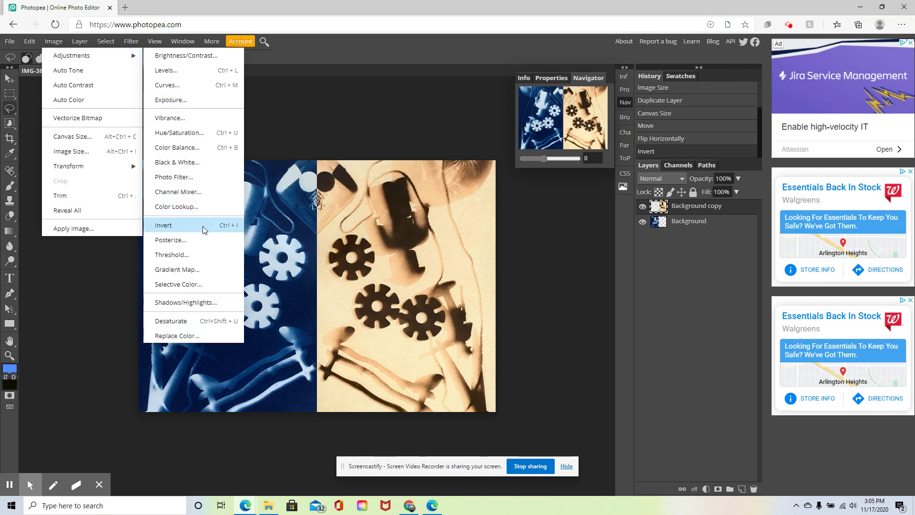
left_click(198, 320)
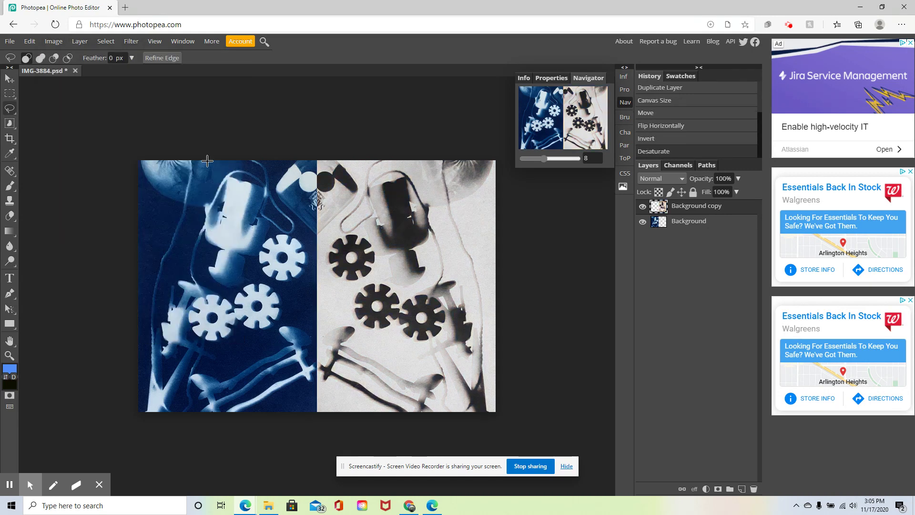
left_click(53, 41)
- Apply Levels with white 225 and midtone 0.69, then revert to the Invert history state
mouse_move(59, 56)
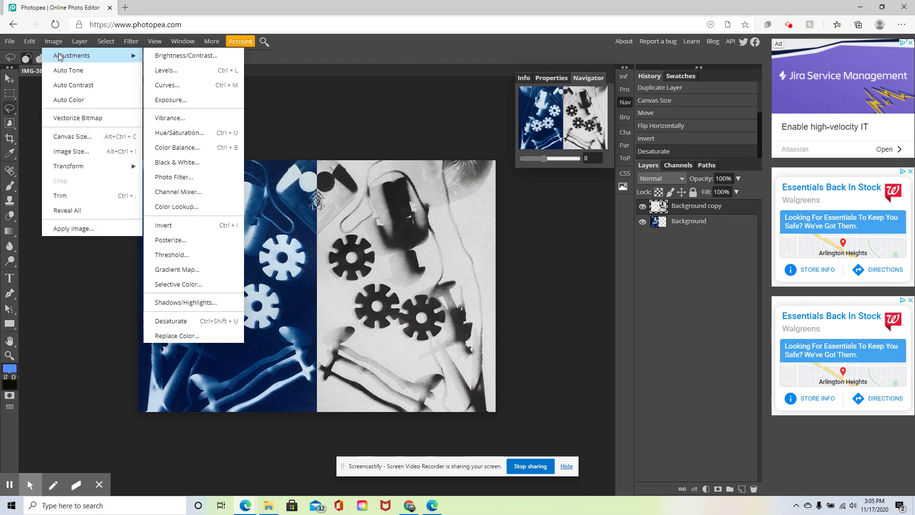
left_click(172, 71)
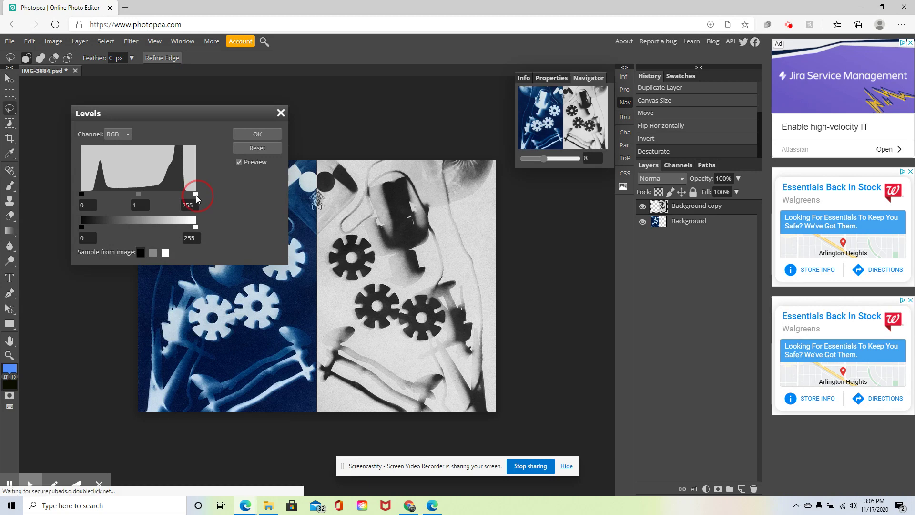
left_click_drag(196, 196, 142, 194)
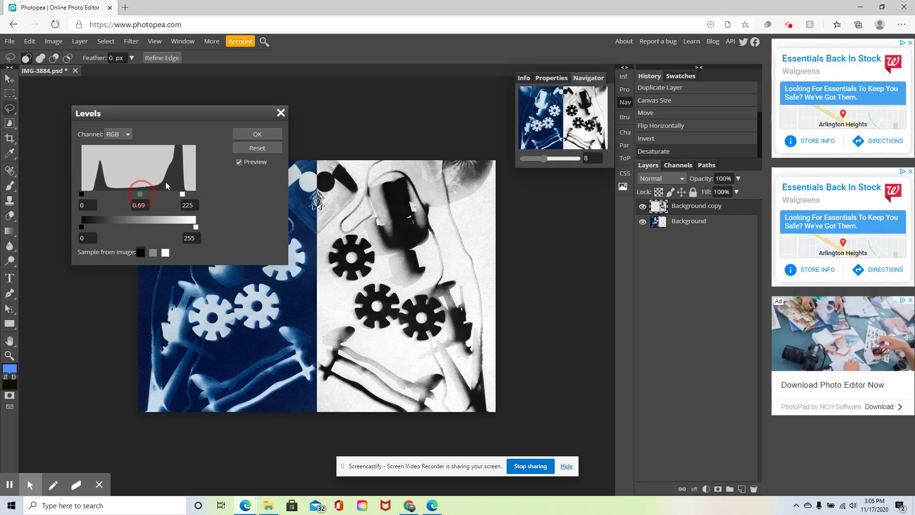
left_click(260, 138)
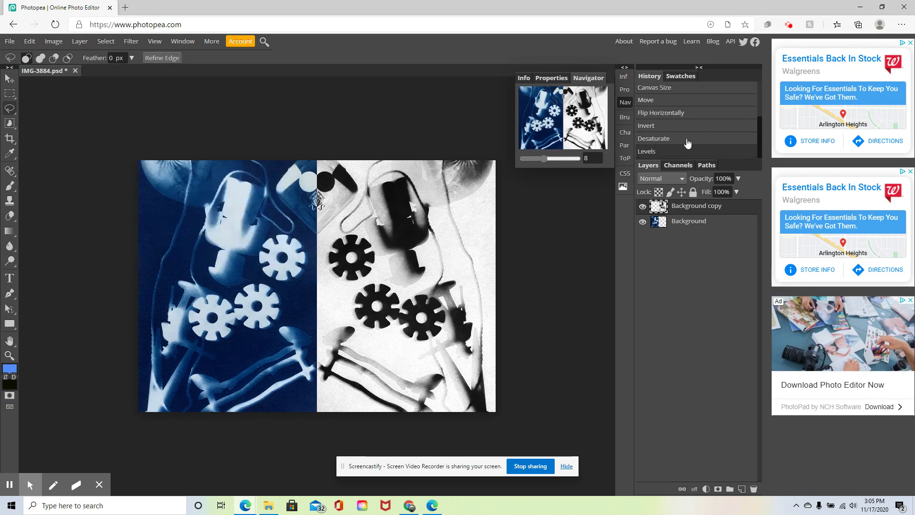
left_click(665, 127)
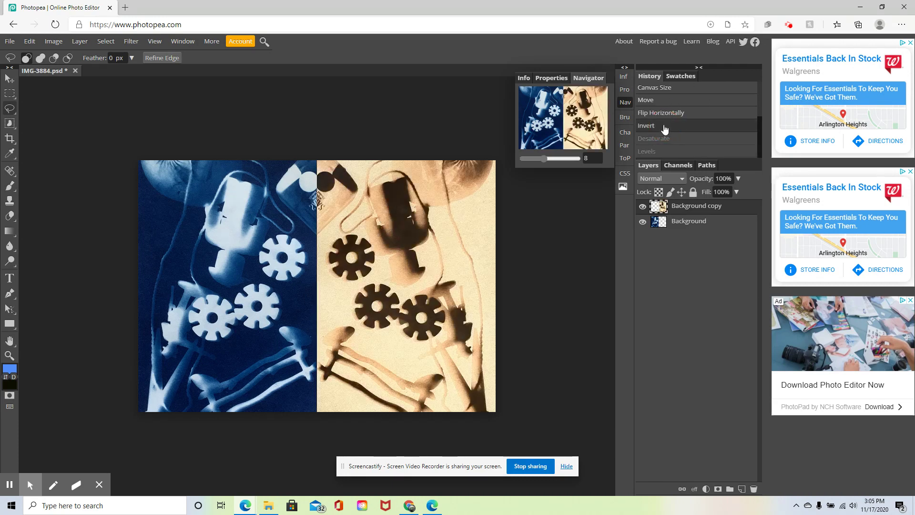